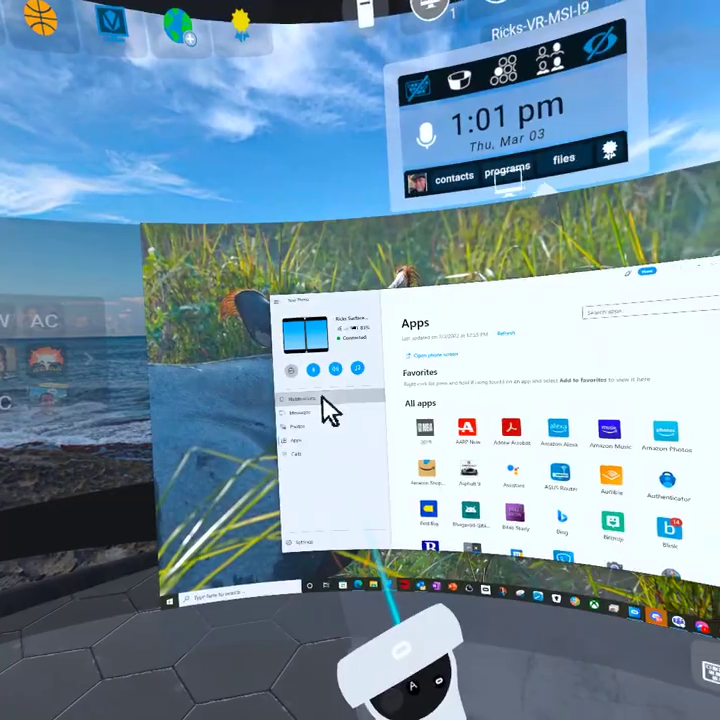
left_click(322, 398)
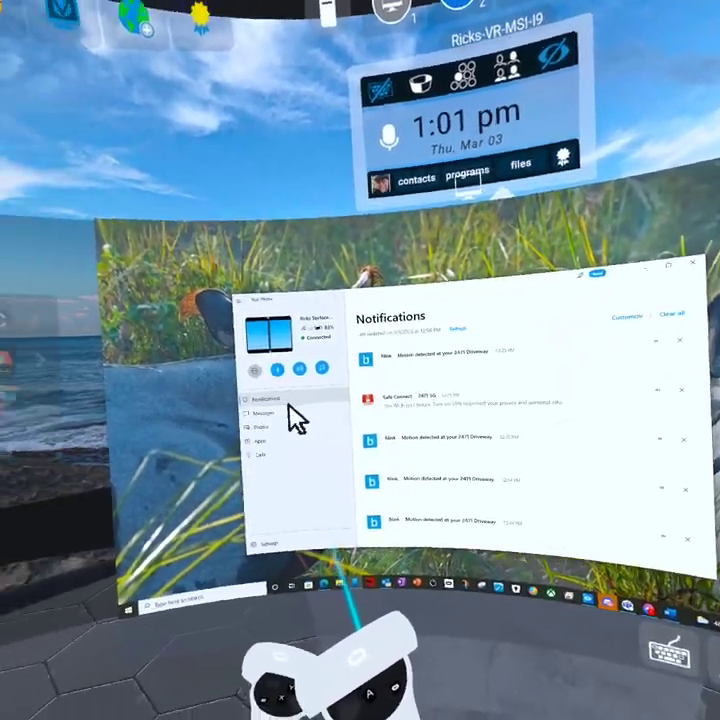
left_click(300, 412)
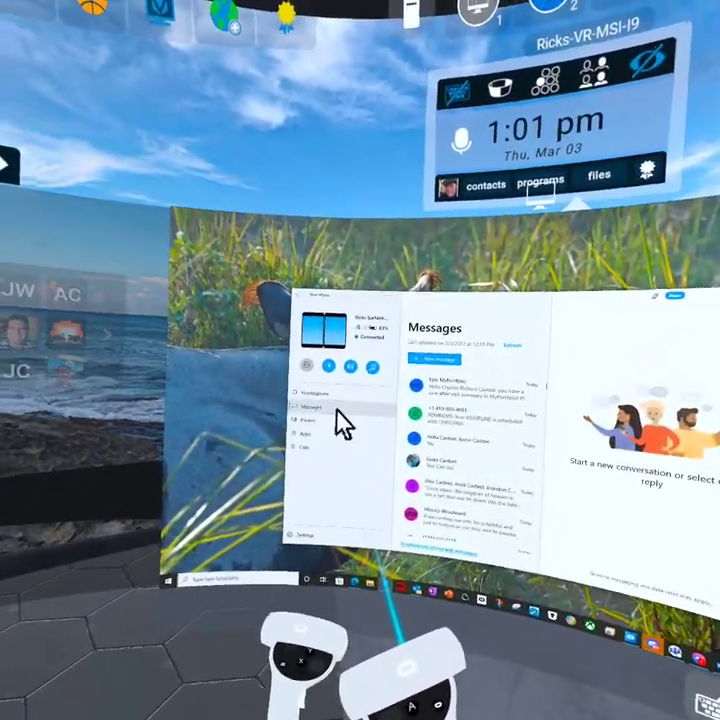
left_click(238, 439)
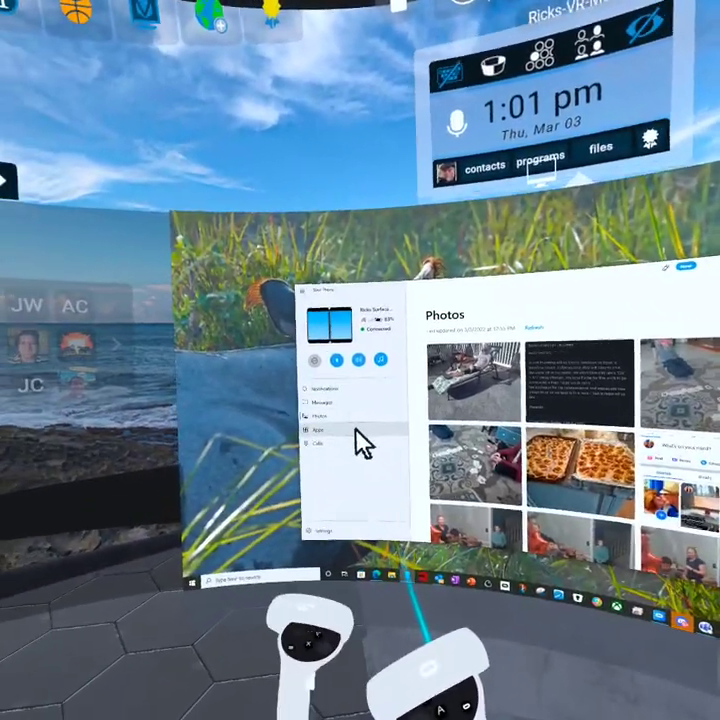
left_click(350, 443)
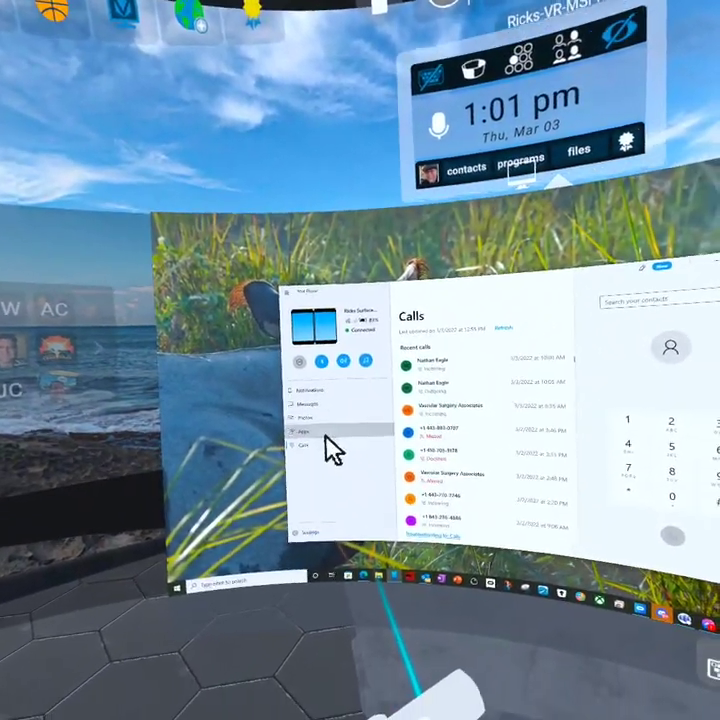
left_click(298, 432)
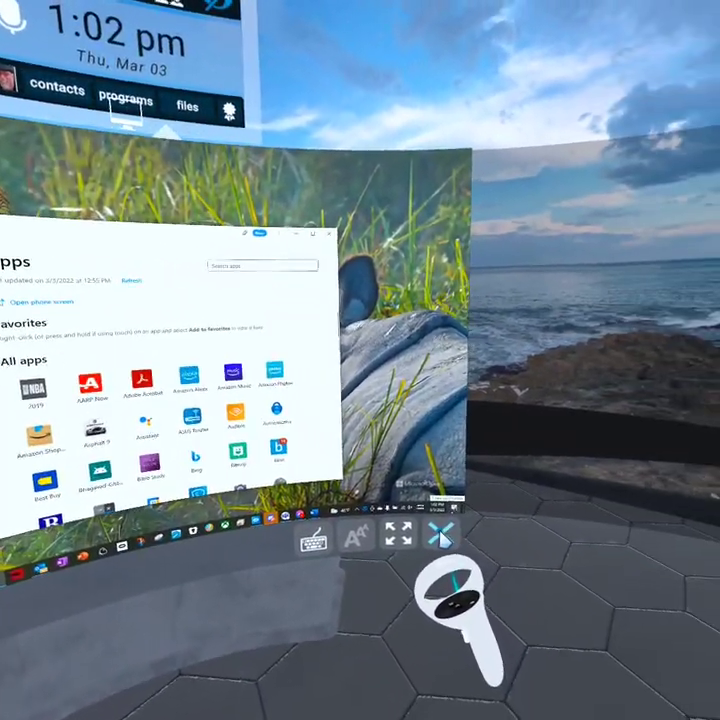
left_click(440, 535)
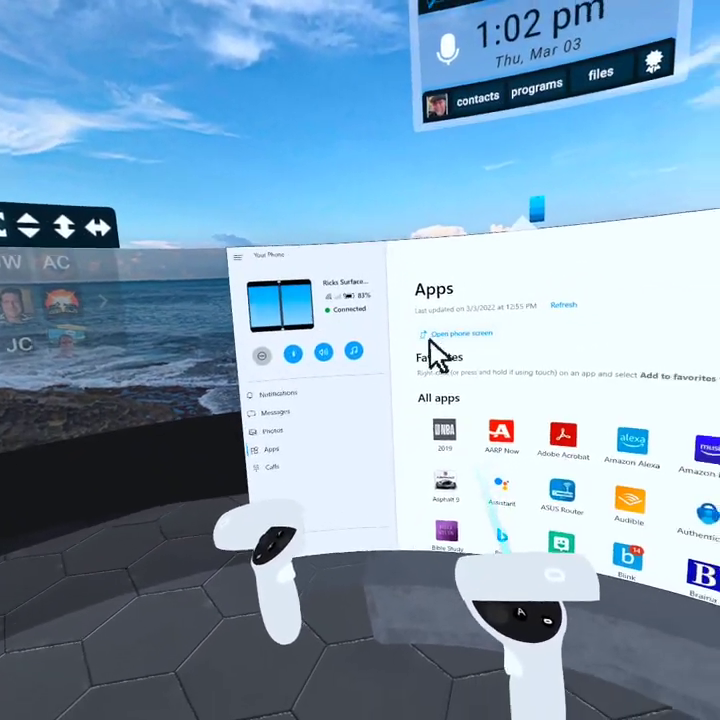
Step: Scroll down the Your Phone Apps grid to reveal Netflix, Oculus, PayPal, Periscope, Phone and Settings
scroll(395, 405, "down", 10)
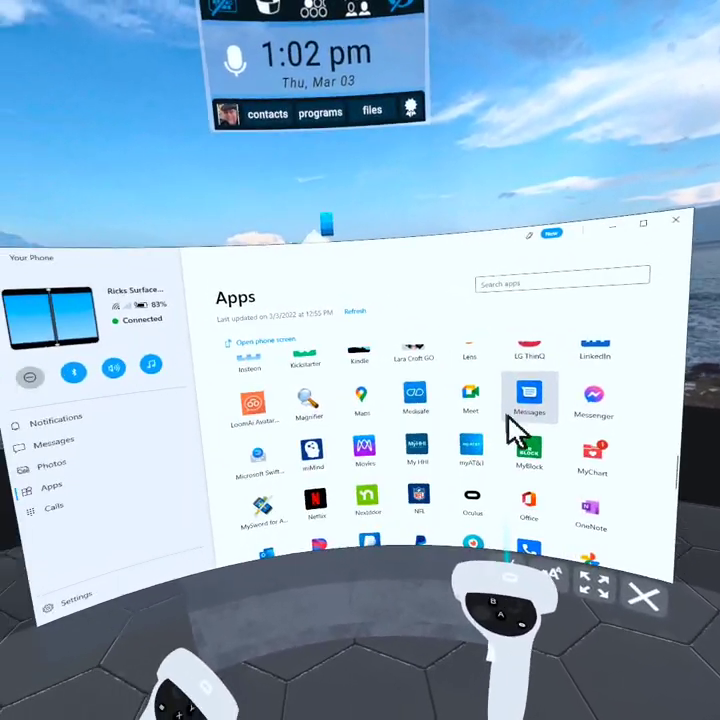
scroll(465, 425, "down", 5)
scroll(483, 398, "down", 2)
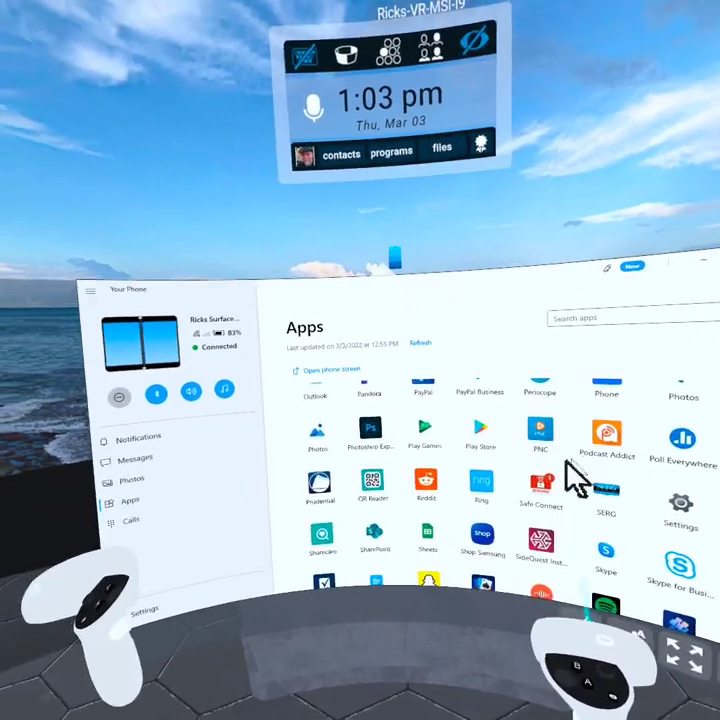
scroll(402, 458, "down", 3)
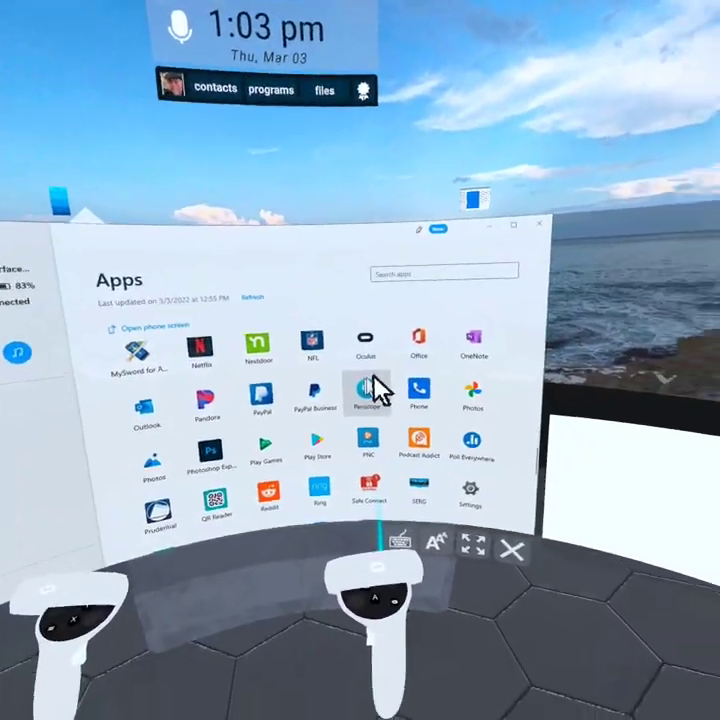
Step: Launch the Oculus app from the phone's Apps grid and scroll through its home page
left_click(377, 390)
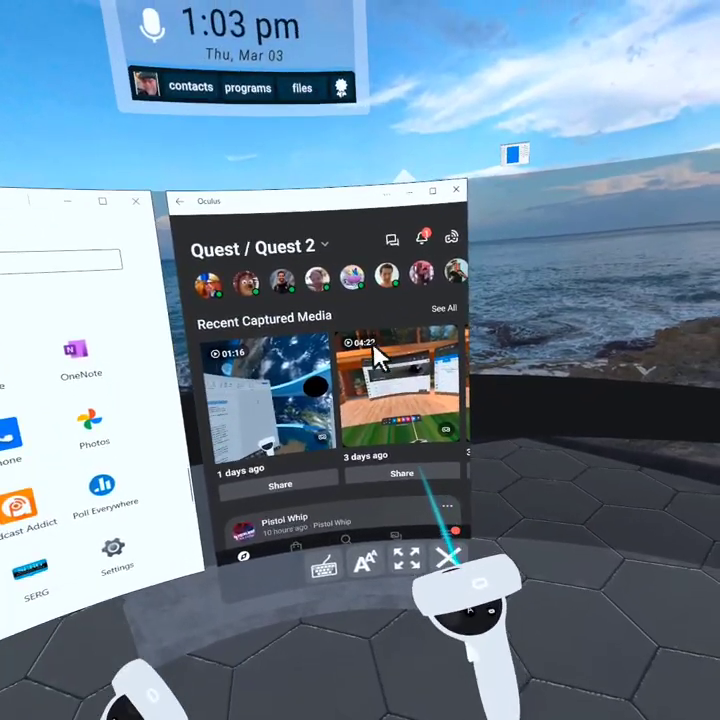
scroll(388, 338, "down", 10)
scroll(420, 400, "down", 3)
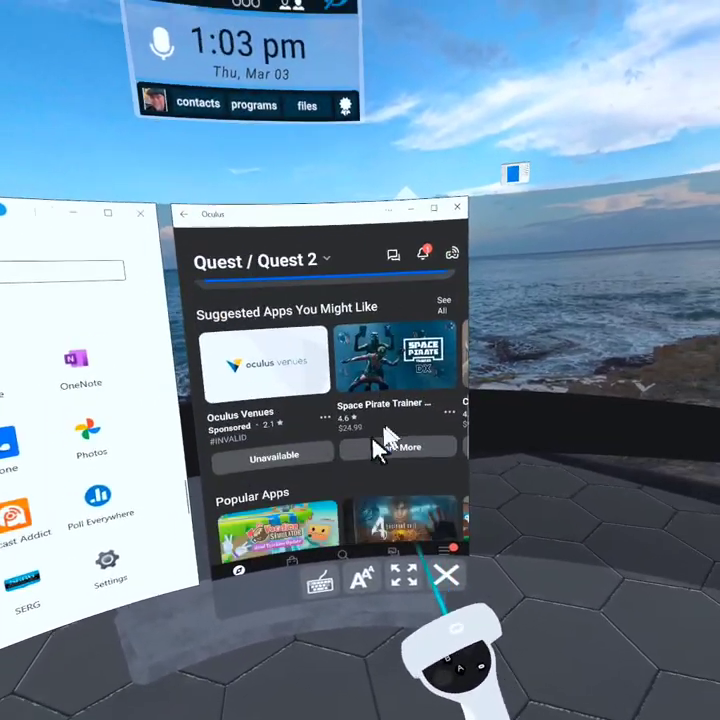
scroll(390, 490, "up", 2)
scroll(390, 490, "up", 5)
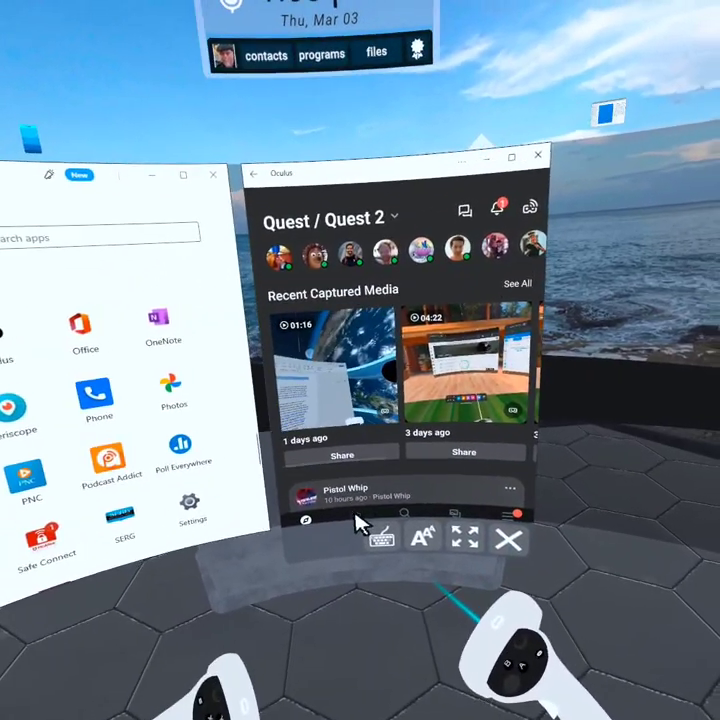
Step: Browse the Oculus app's Store page, then scroll through its Menu page
left_click(356, 518)
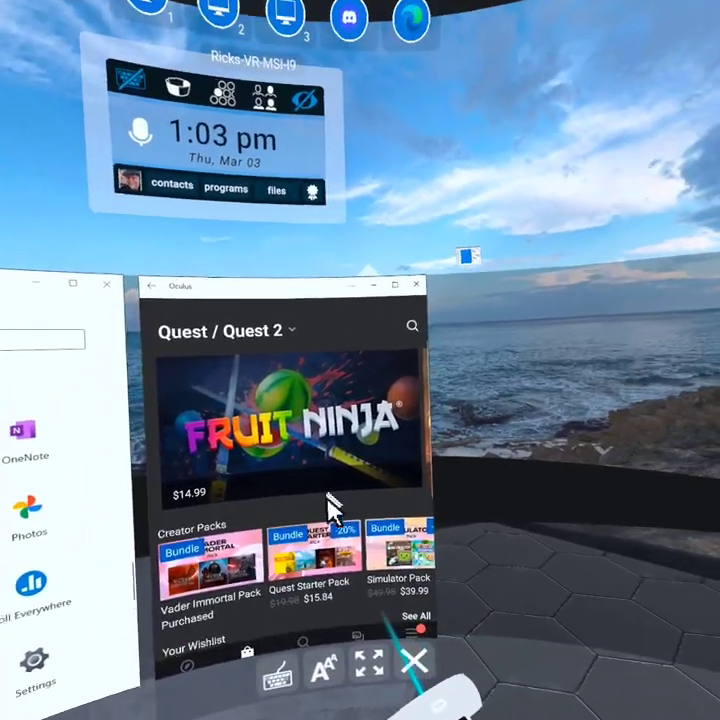
scroll(365, 470, "down", 5)
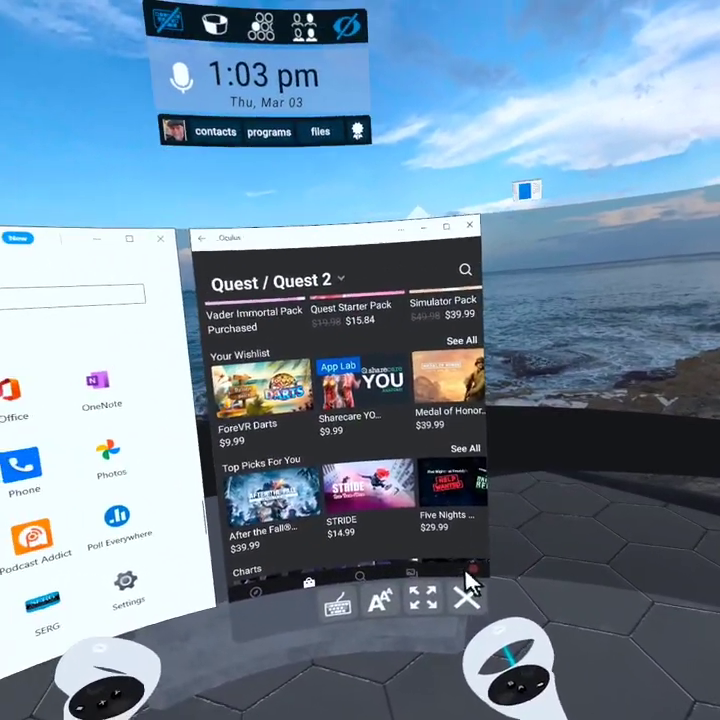
left_click(405, 538)
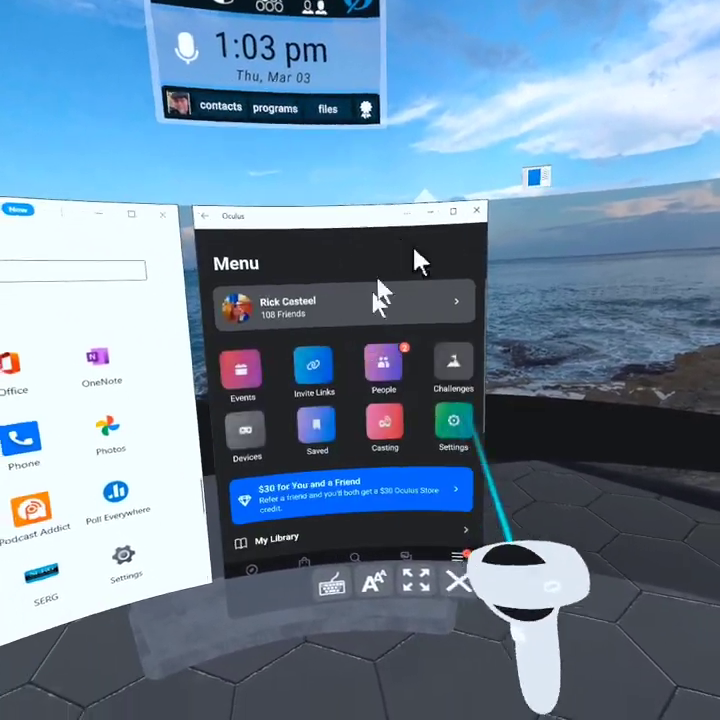
scroll(410, 455, "down", 5)
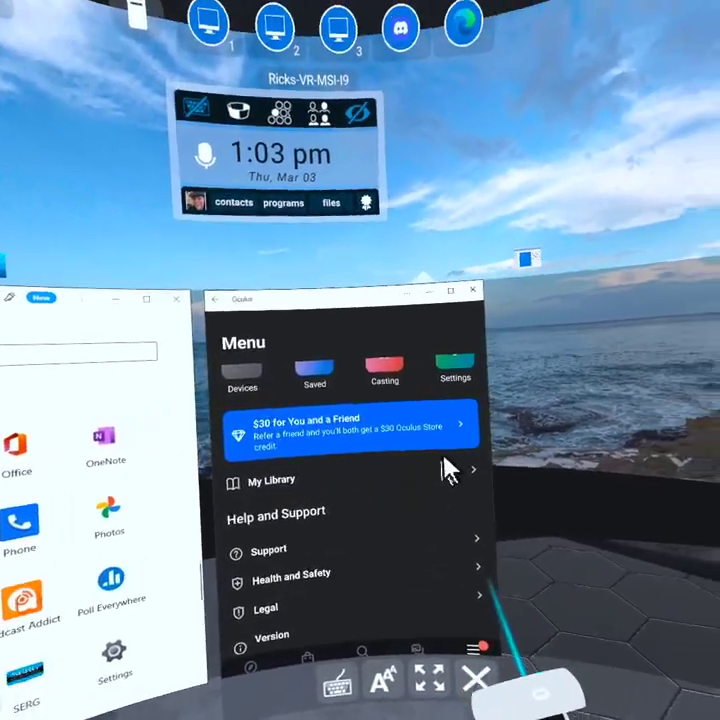
scroll(460, 450, "up", 5)
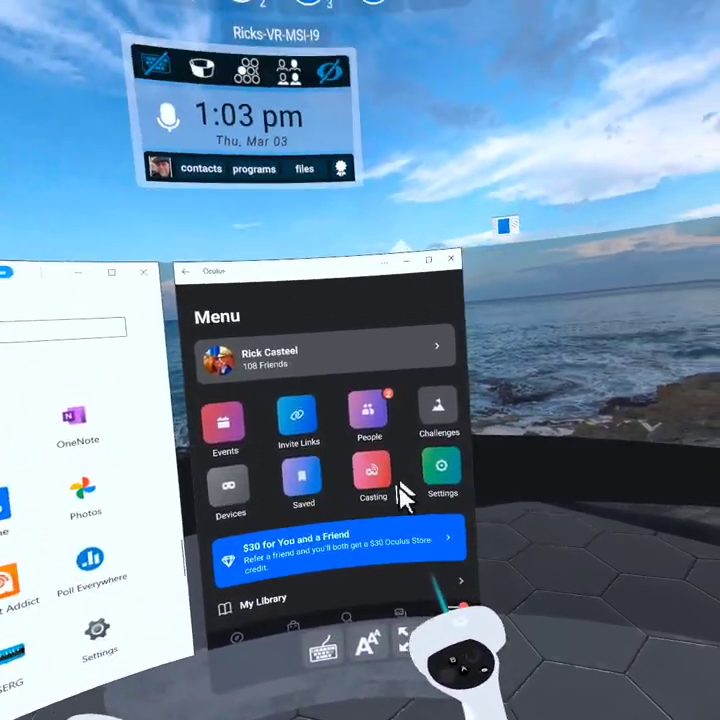
scroll(403, 495, "down", 5)
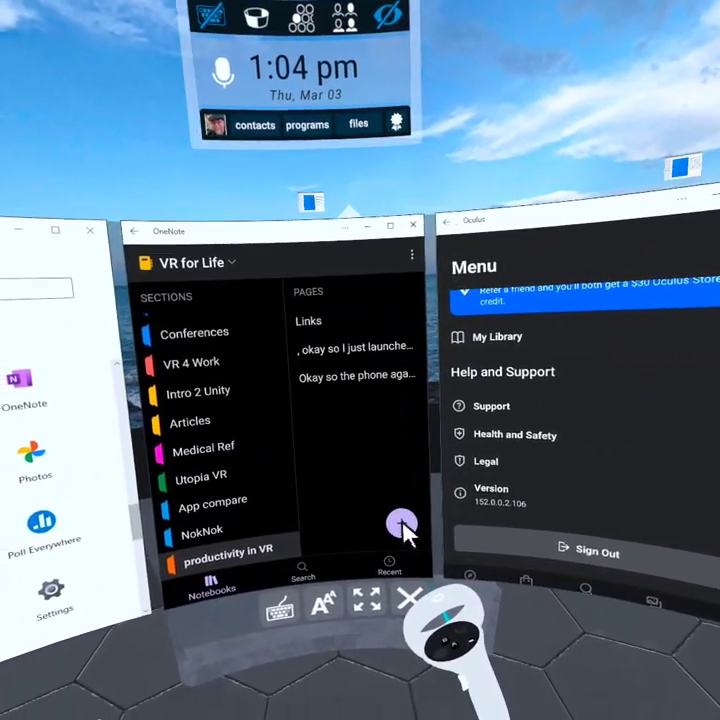
Step: Add a new page to the VR for Life notebook and switch it to voice typing
left_click(400, 531)
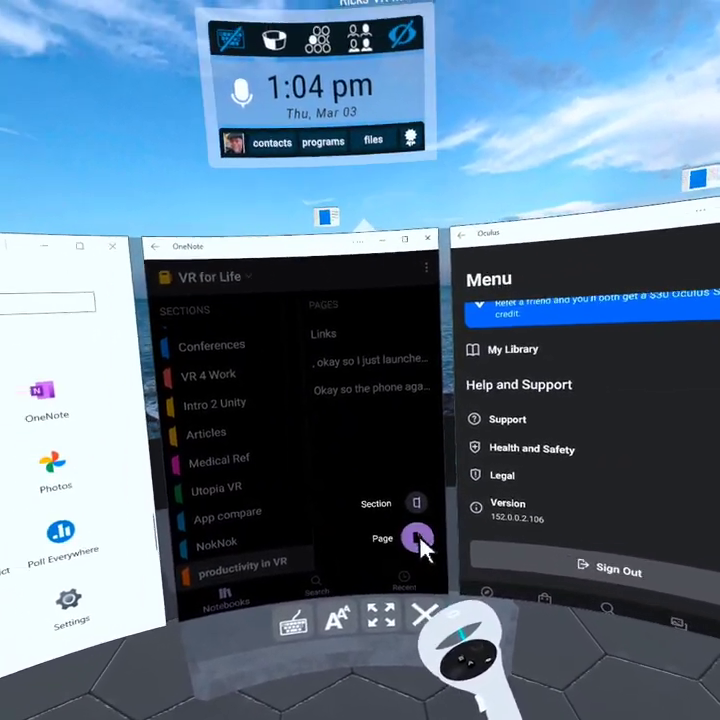
left_click(419, 537)
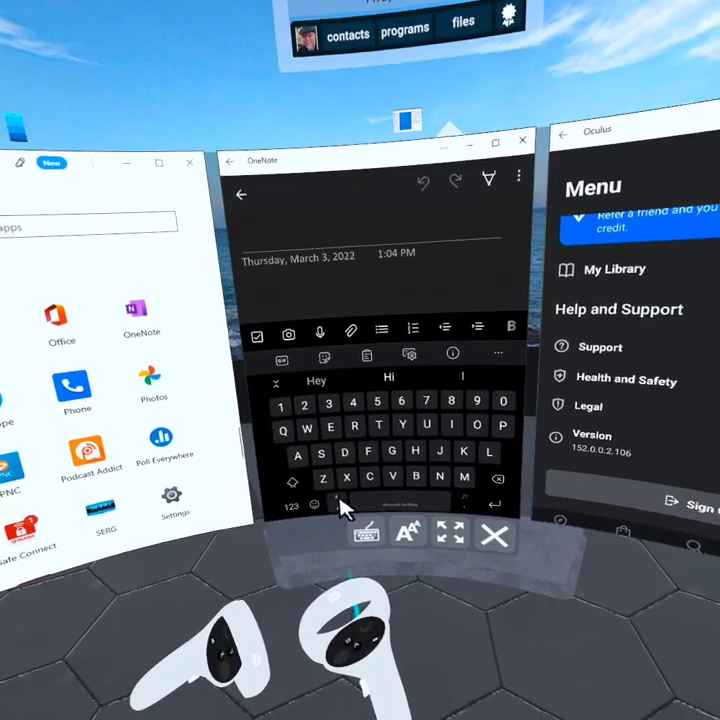
left_click(341, 511)
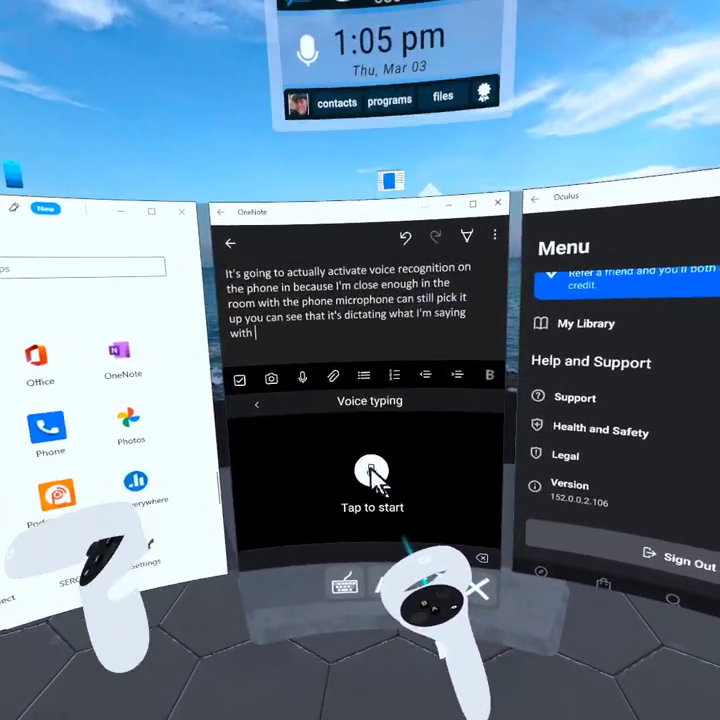
Step: Dictate a paragraph about phone-keyboard voice typing into the page, then return to the sections list
left_click(372, 472)
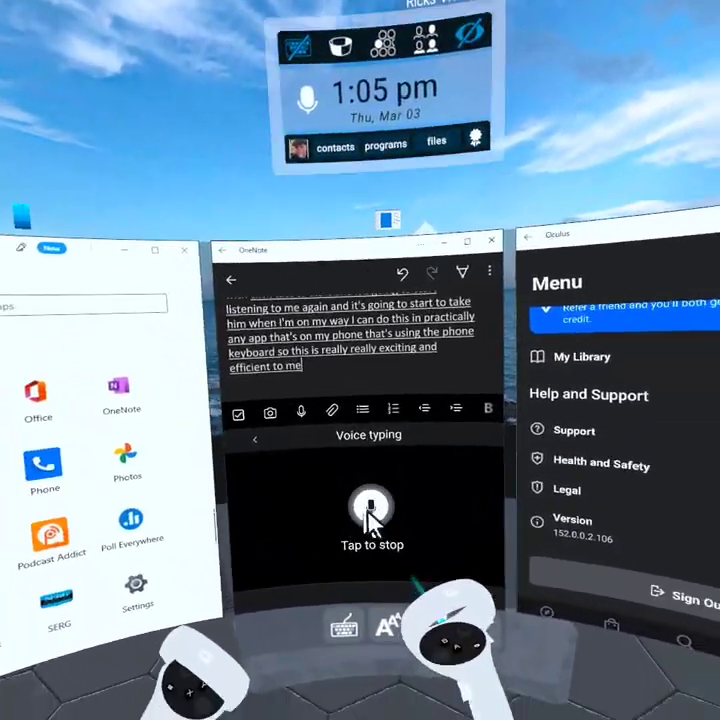
left_click(398, 560)
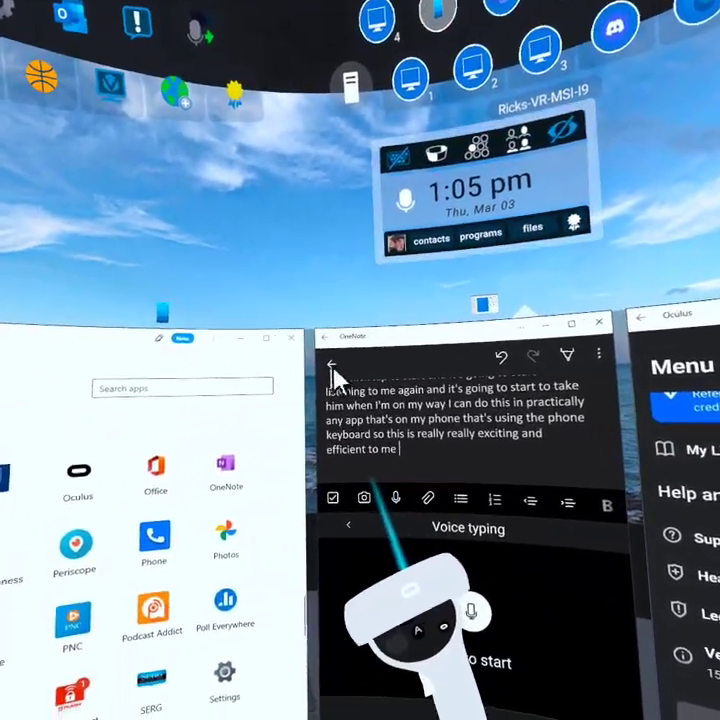
left_click(315, 368)
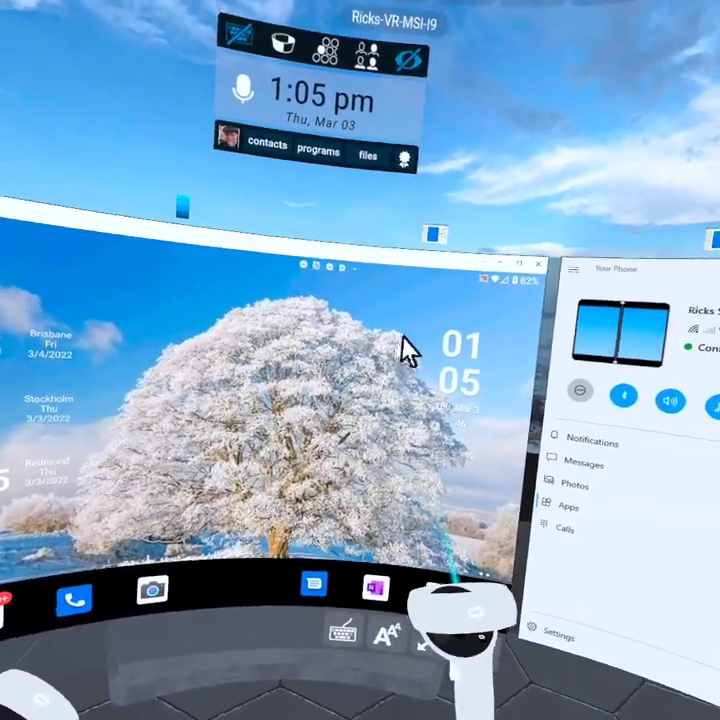
Step: Swipe up on the mirrored Android home screen to bring up the phone's app drawer
left_click_drag(430, 306, 440, 250)
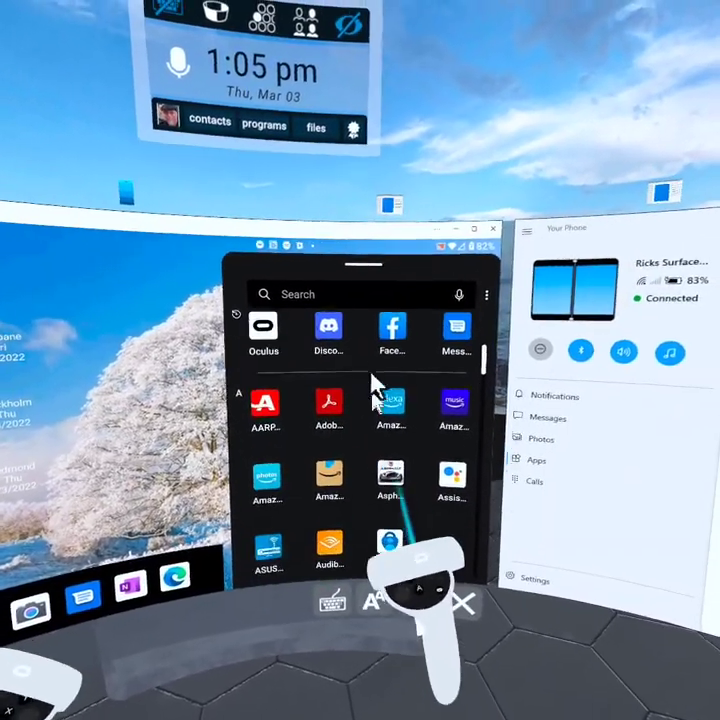
Step: Swipe through the mirrored app drawer down to the F apps: Facebook, FEMA, Files and Fiverr
left_click_drag(372, 385, 355, 305)
left_click_drag(388, 465, 387, 355)
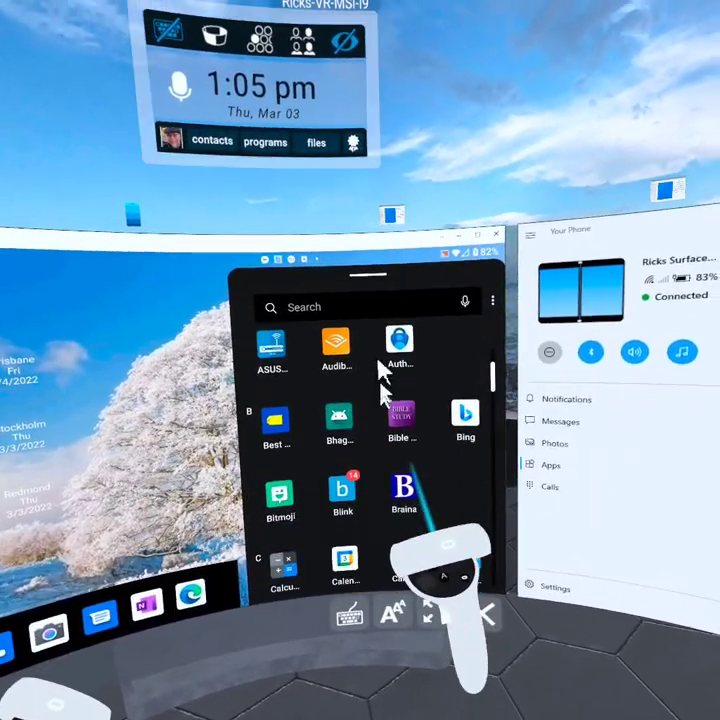
left_click_drag(382, 450, 375, 320)
left_click_drag(375, 480, 317, 357)
scroll(350, 421, "down", 5)
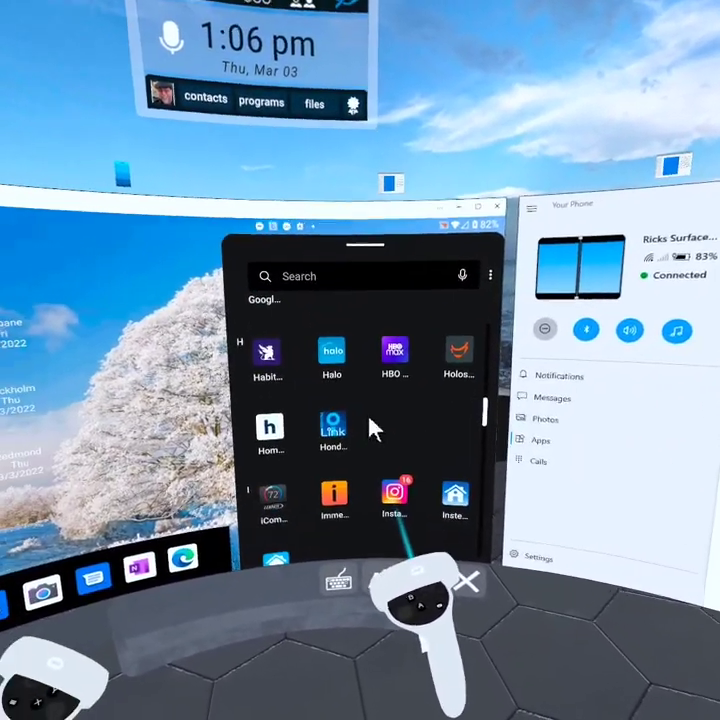
scroll(357, 445, "up", 10)
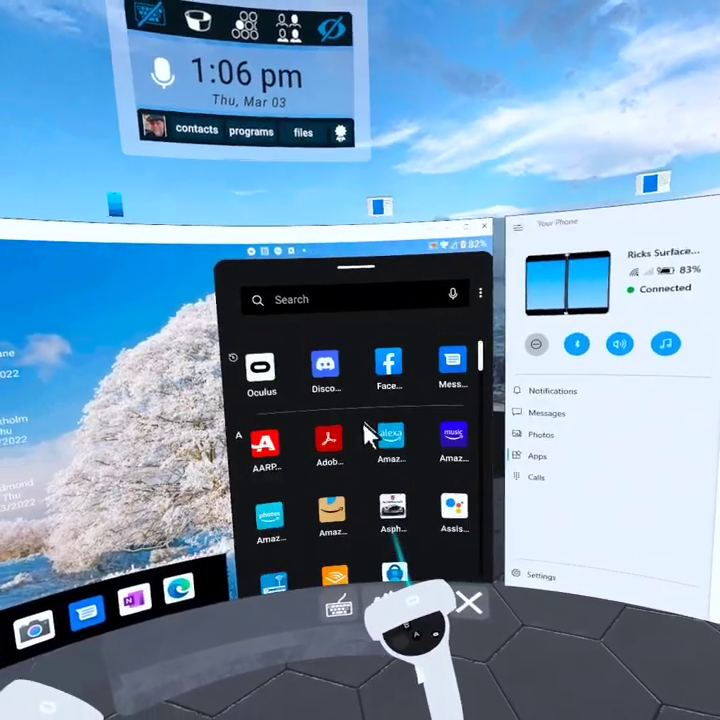
scroll(355, 440, "down", 6)
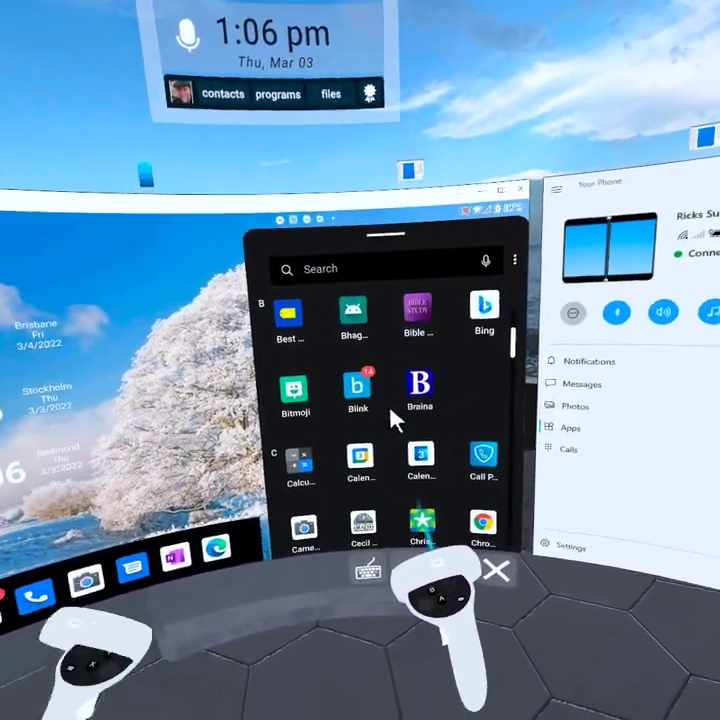
scroll(375, 438, "down", 4)
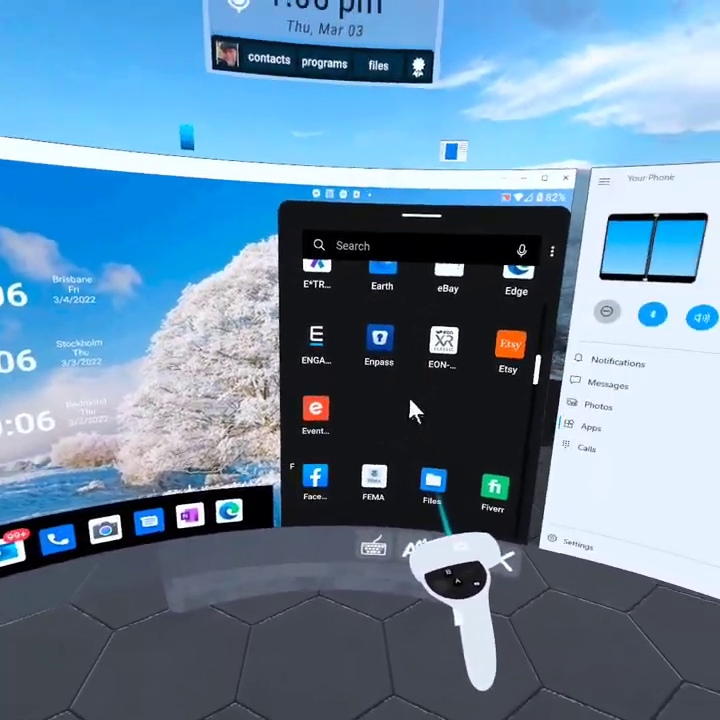
scroll(423, 447, "up", 3)
scroll(426, 442, "down", 3)
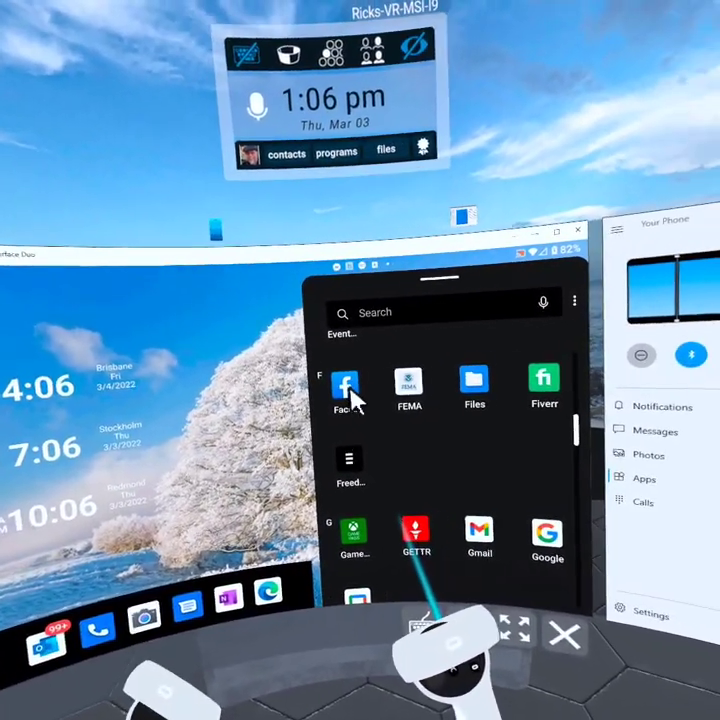
Step: Launch Facebook on the mirrored phone and scroll through the Groups feed
left_click(352, 398)
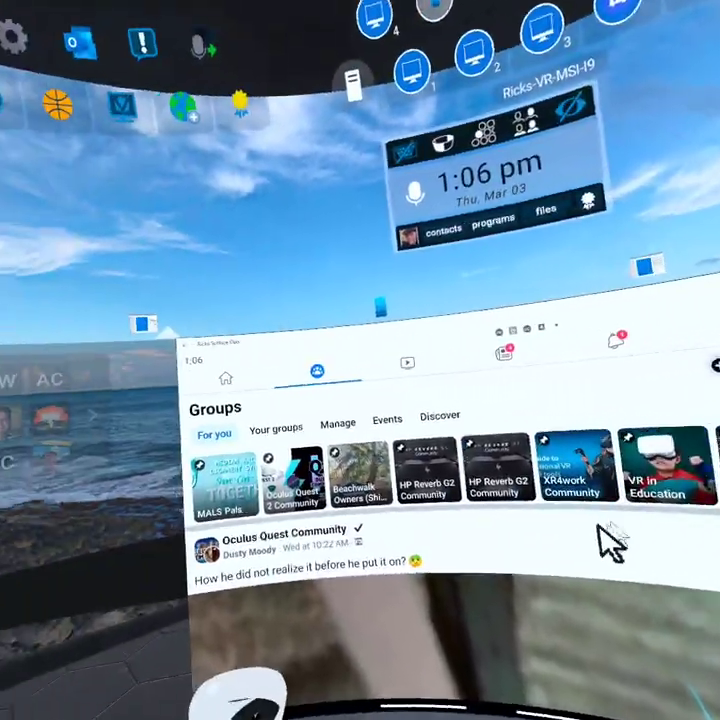
scroll(535, 508, "down", 3)
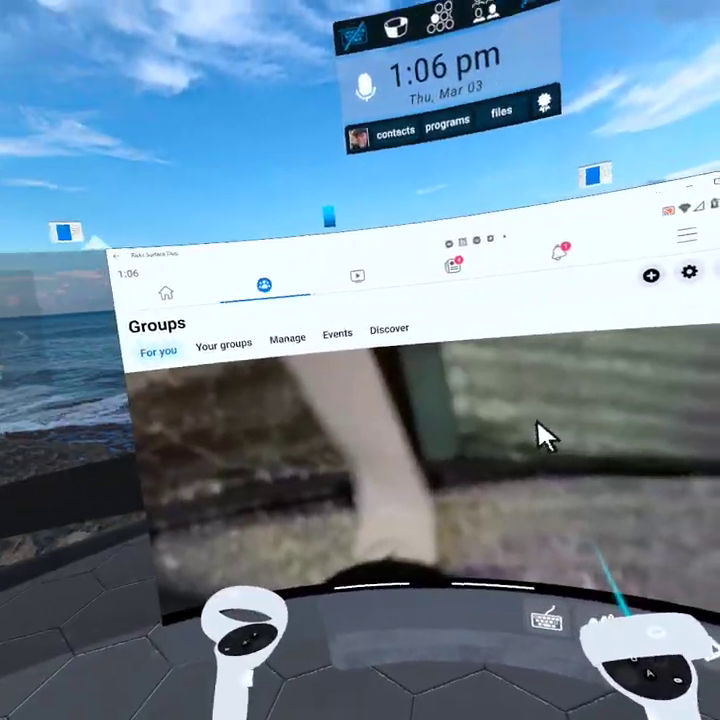
scroll(490, 490, "down", 10)
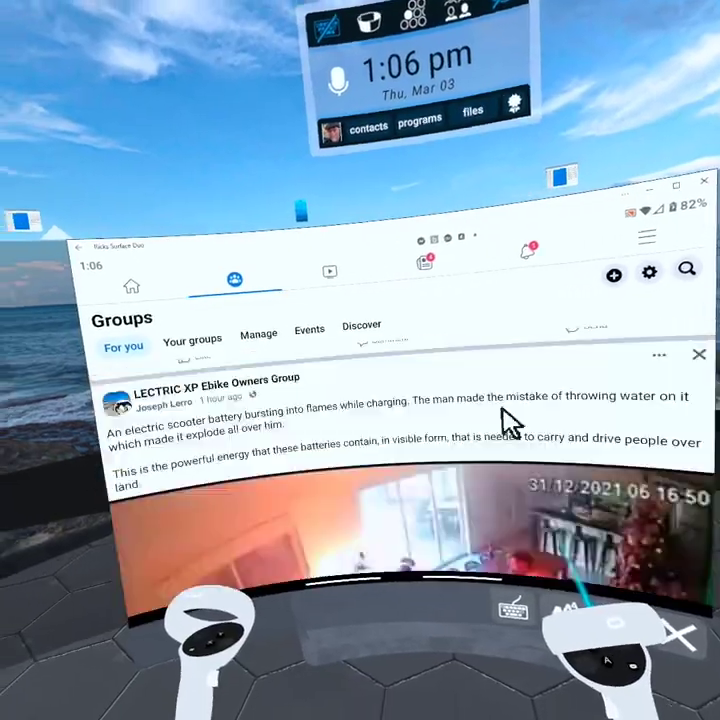
scroll(500, 420, "down", 5)
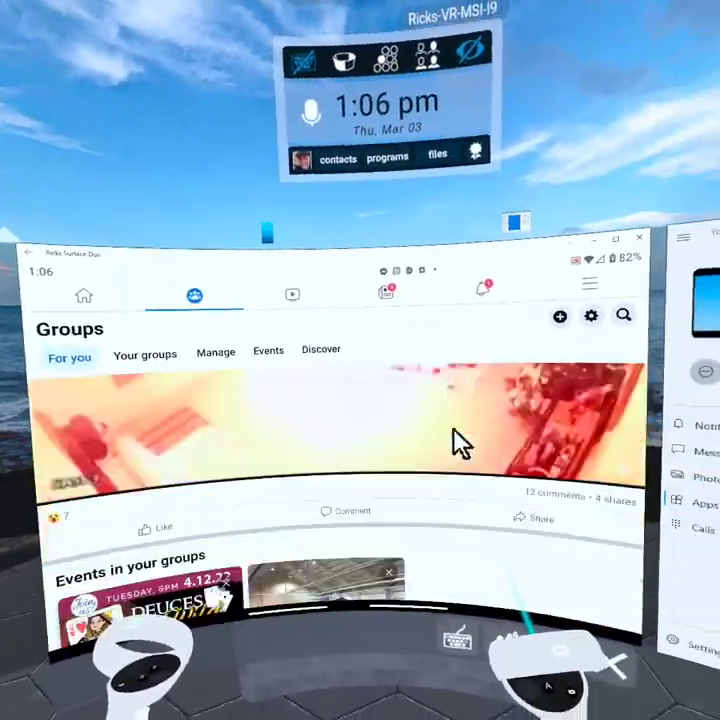
scroll(505, 415, "down", 8)
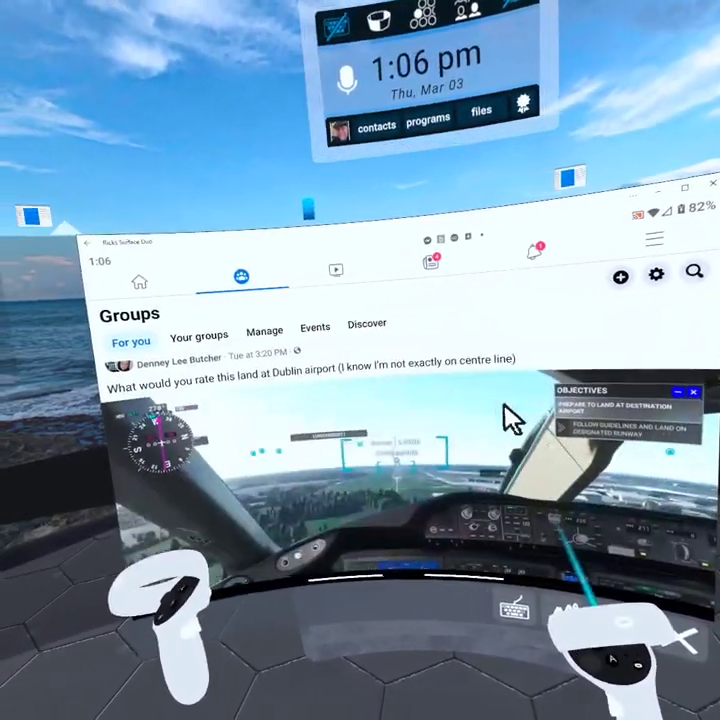
scroll(560, 420, "down", 4)
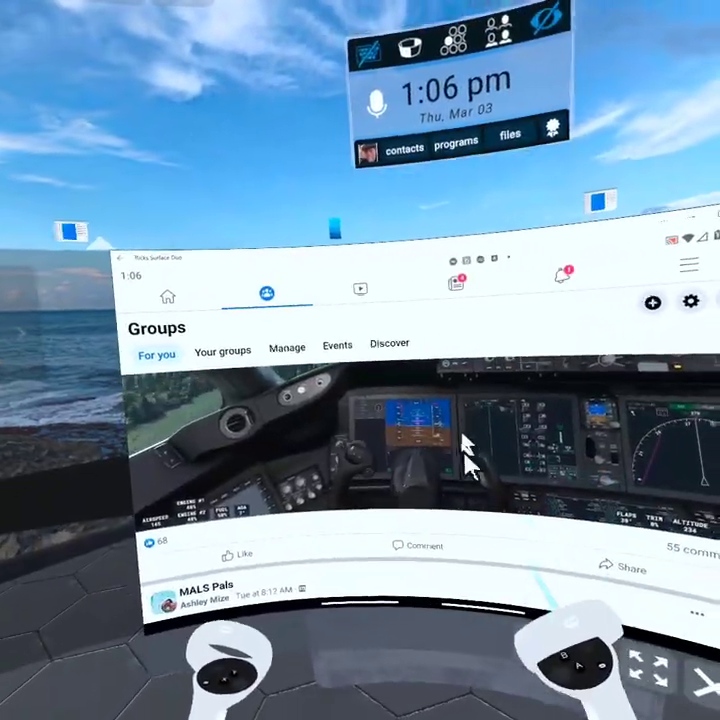
scroll(470, 455, "up", 3)
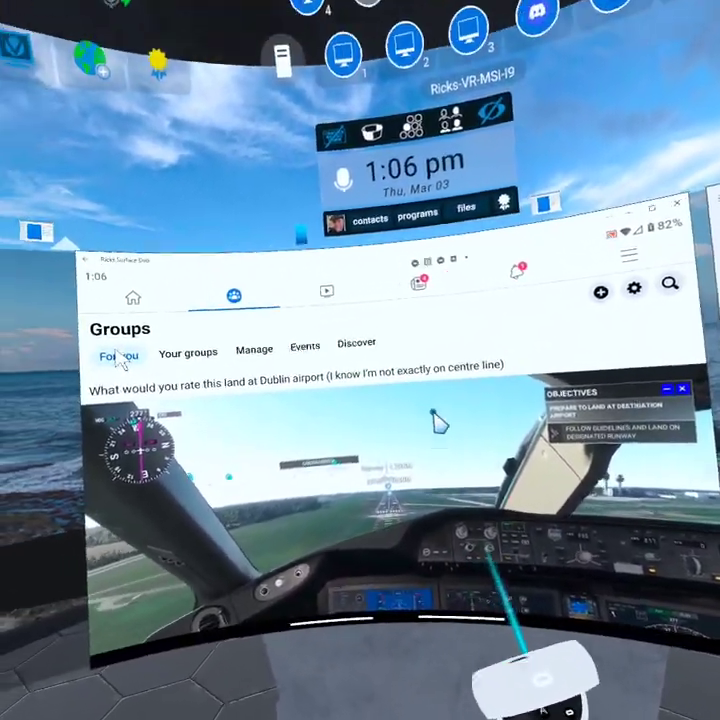
Step: Reload the For you group posts, then go back to the Facebook home feed
left_click(118, 358)
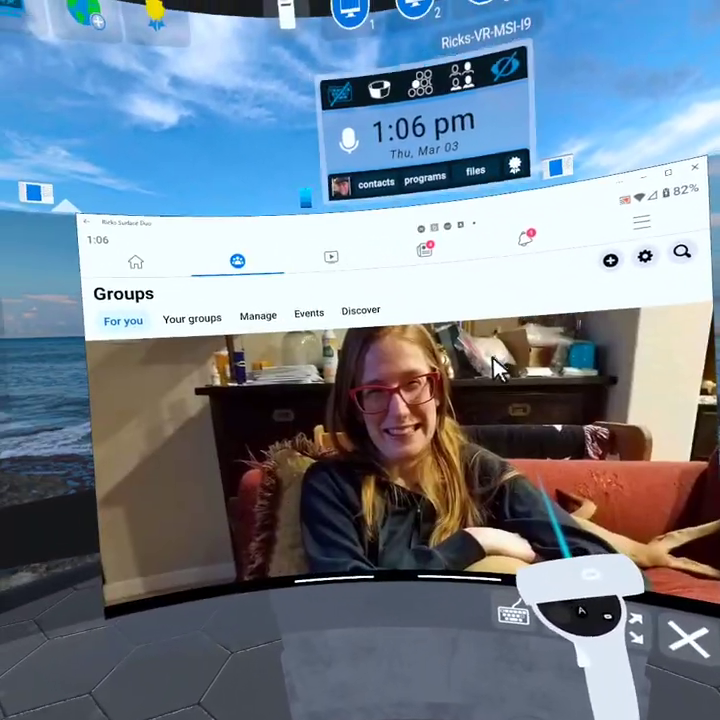
scroll(520, 370, "down", 3)
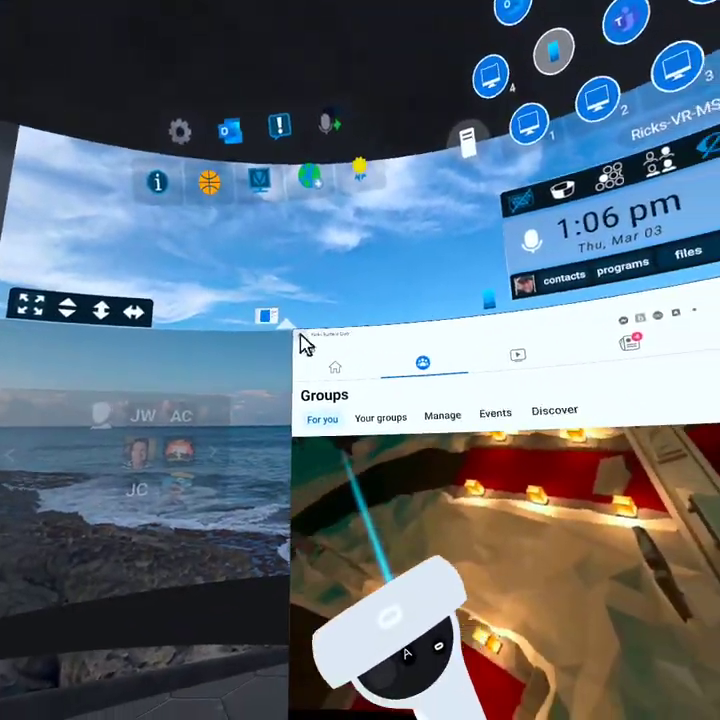
left_click(371, 385)
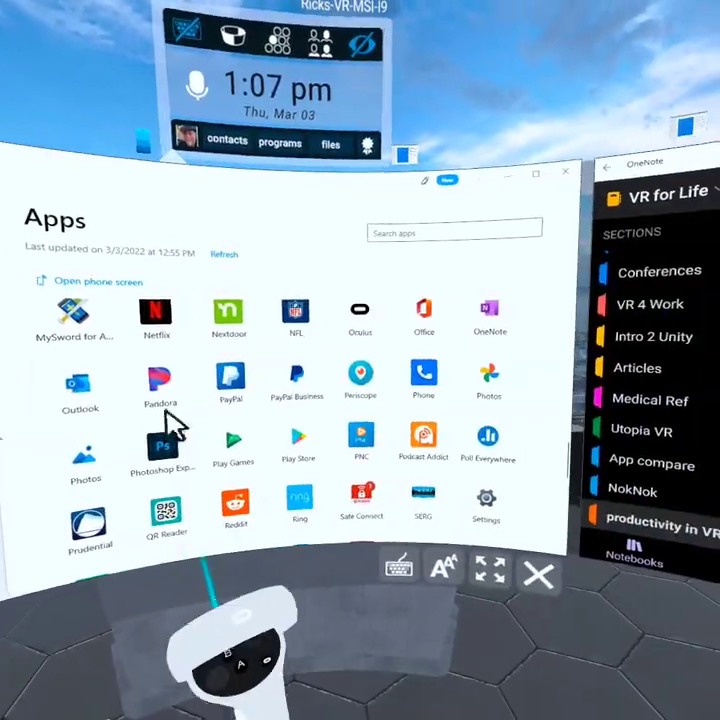
Step: Scroll through Your Phone's full Apps list, then pause vSpatial with the headset's system menu
scroll(398, 413, "down", 5)
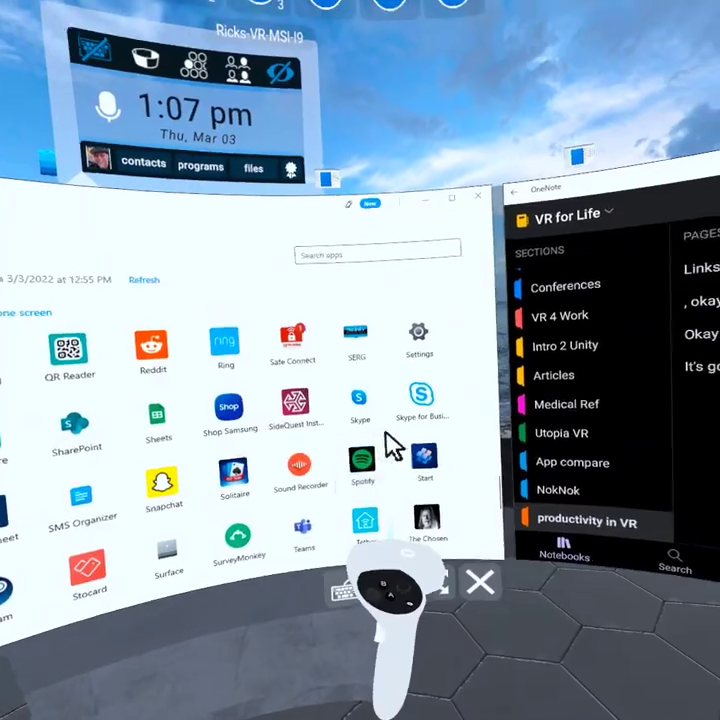
scroll(575, 400, "down", 7)
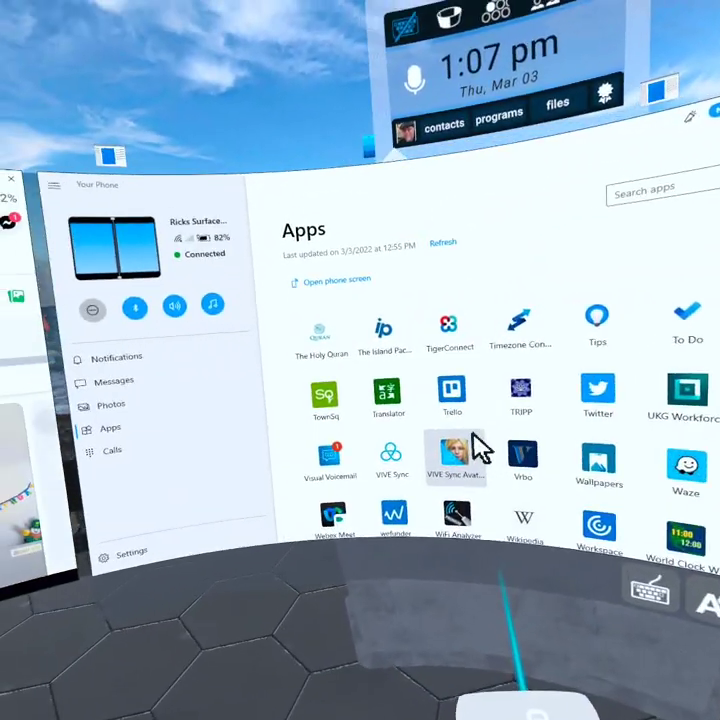
scroll(393, 408, "down", 2)
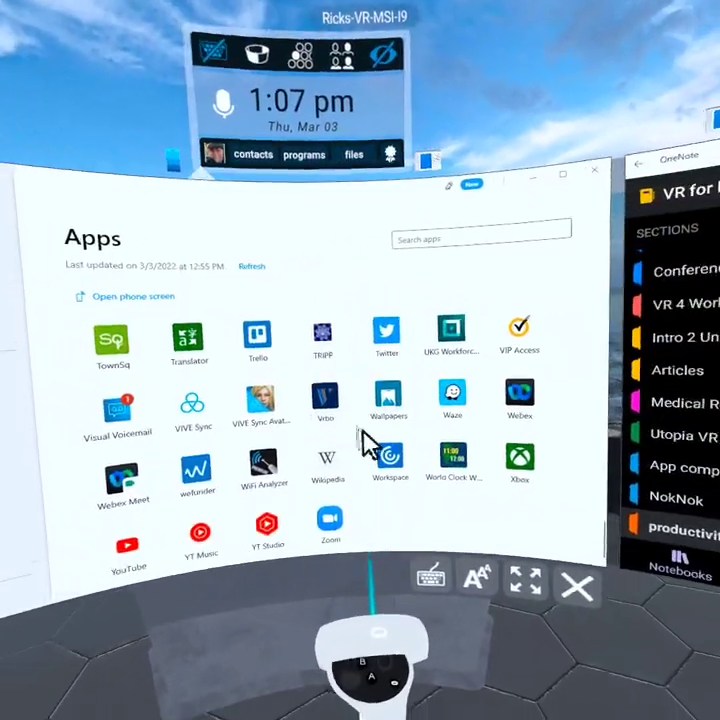
scroll(455, 450, "up", 5)
scroll(455, 450, "up", 15)
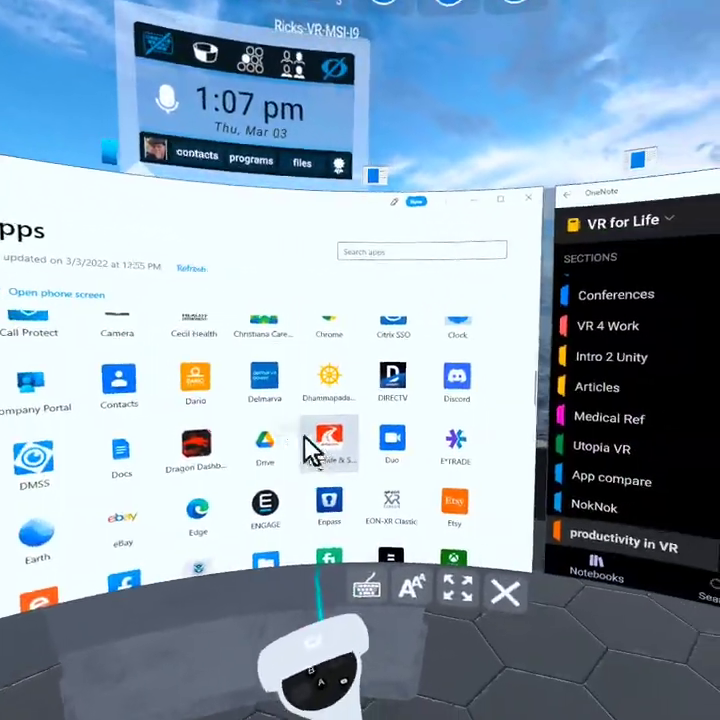
scroll(440, 465, "up", 5)
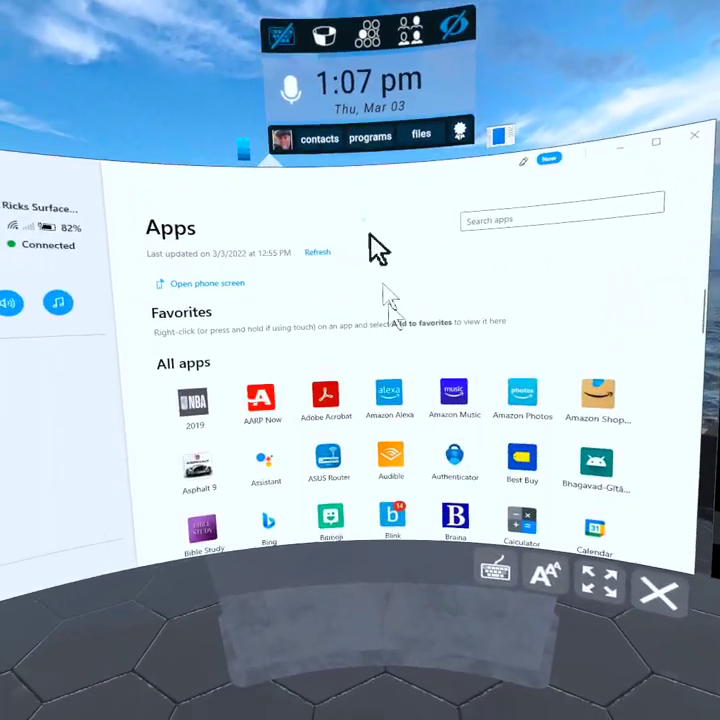
key("super")
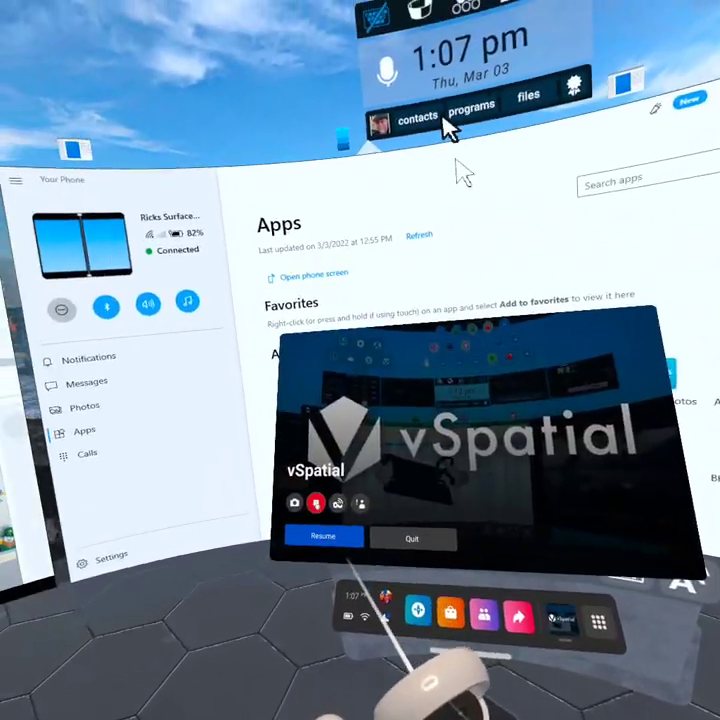